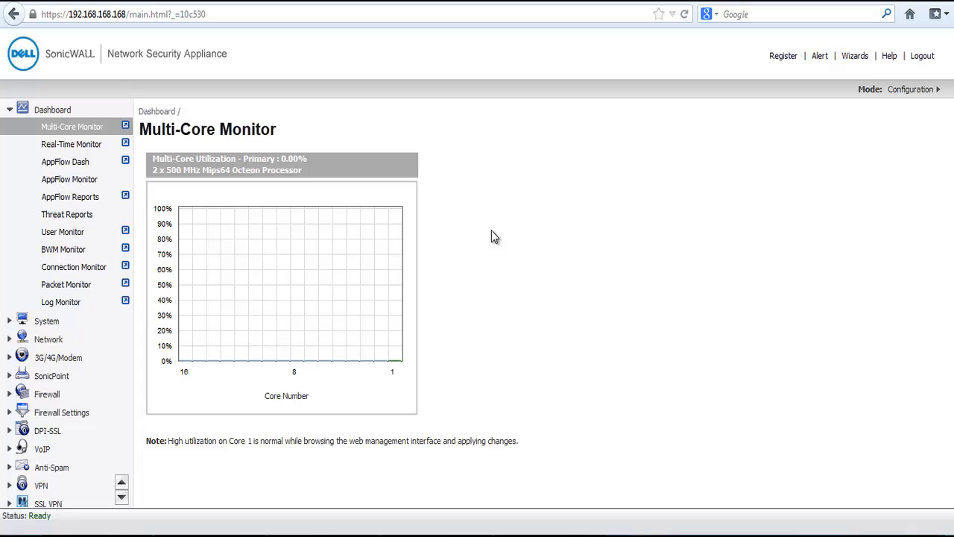
- Start the Public Server Wizard and set the server type to Other
left_click(855, 58)
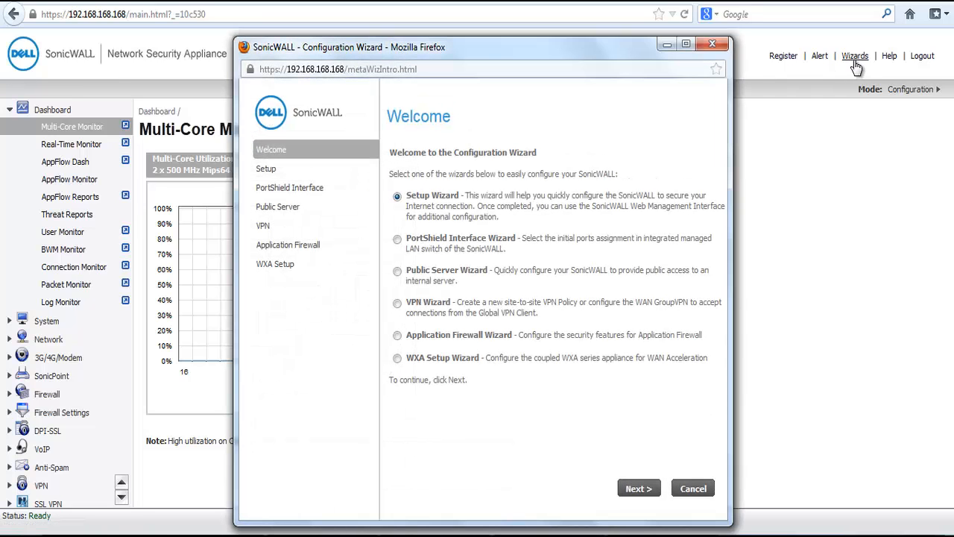
left_click(397, 271)
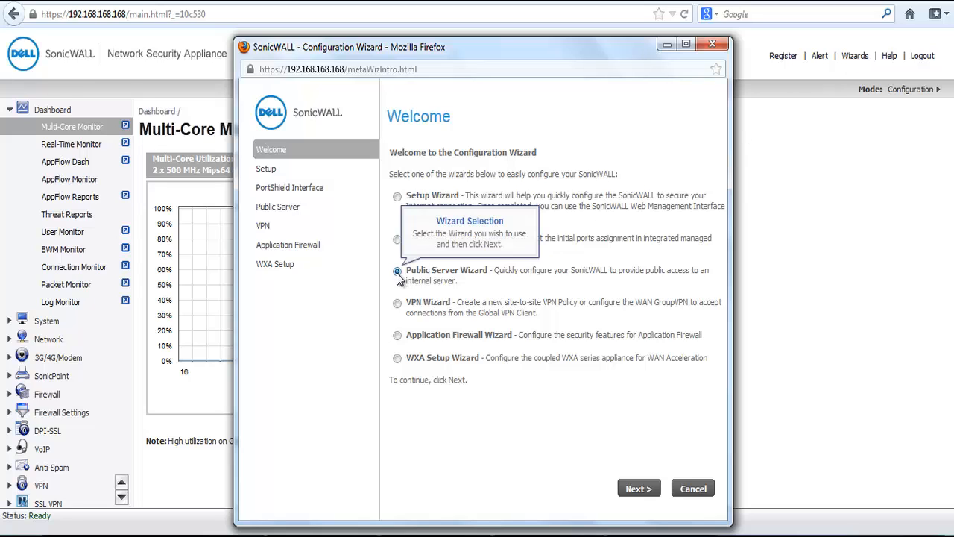
left_click(636, 490)
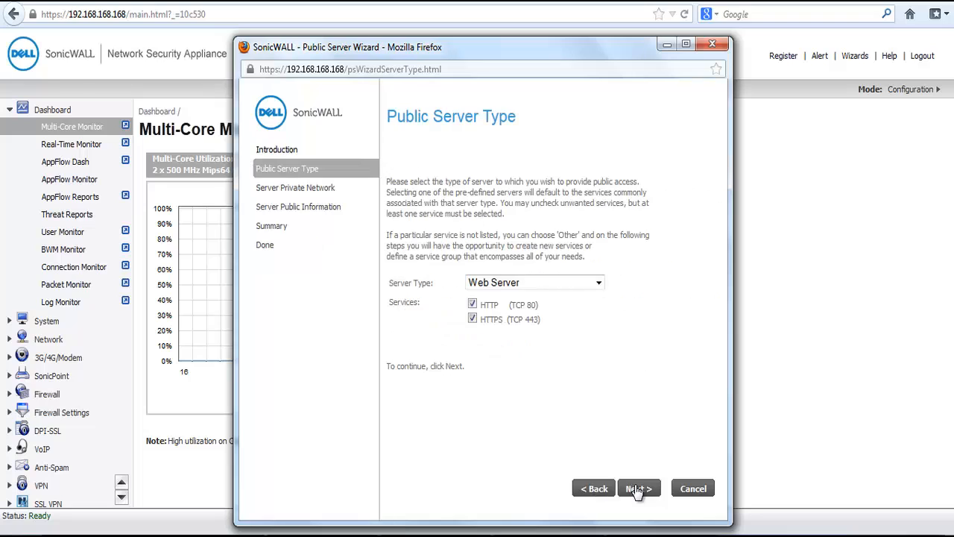
left_click(598, 284)
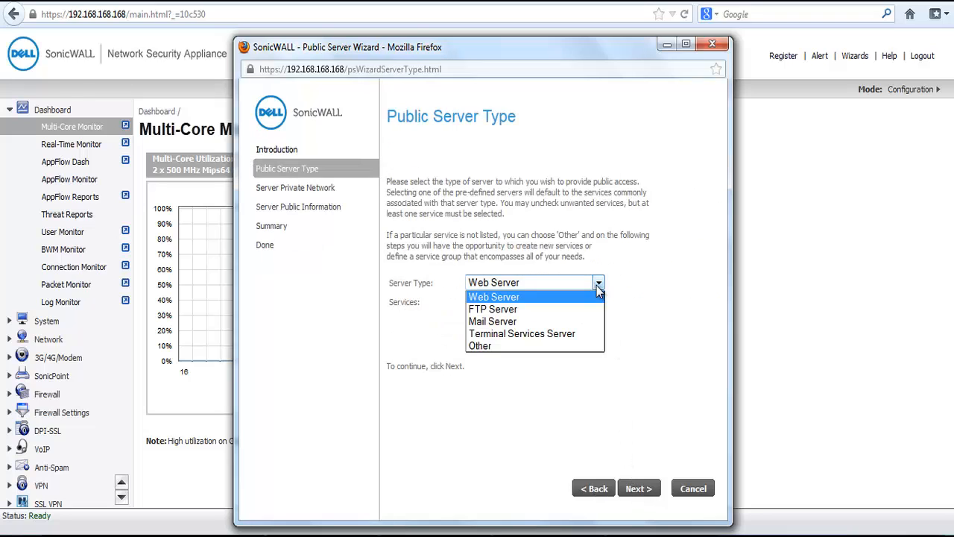
left_click(582, 349)
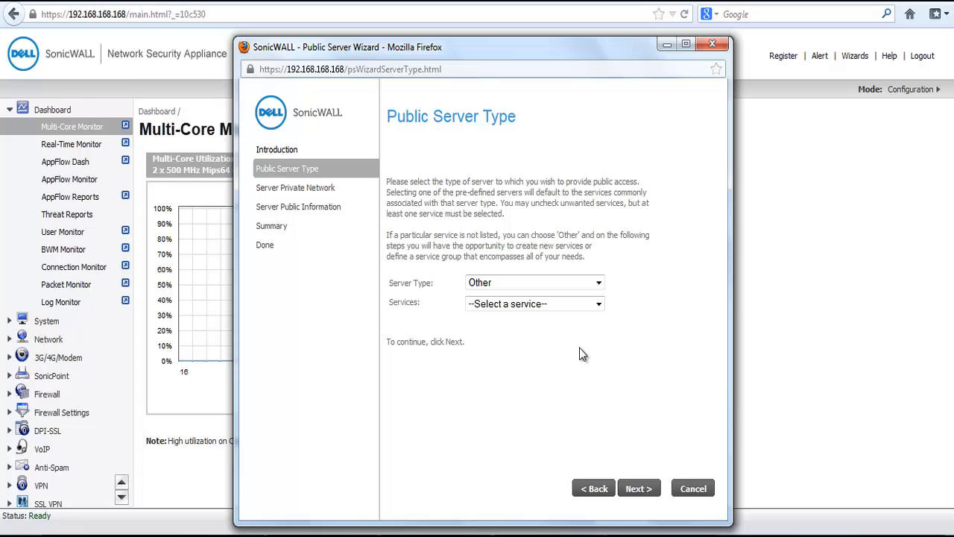
- Create a new service for the public server named HTTP Custom, using protocol TCP(6) and port range 8080 to 8080
left_click(599, 304)
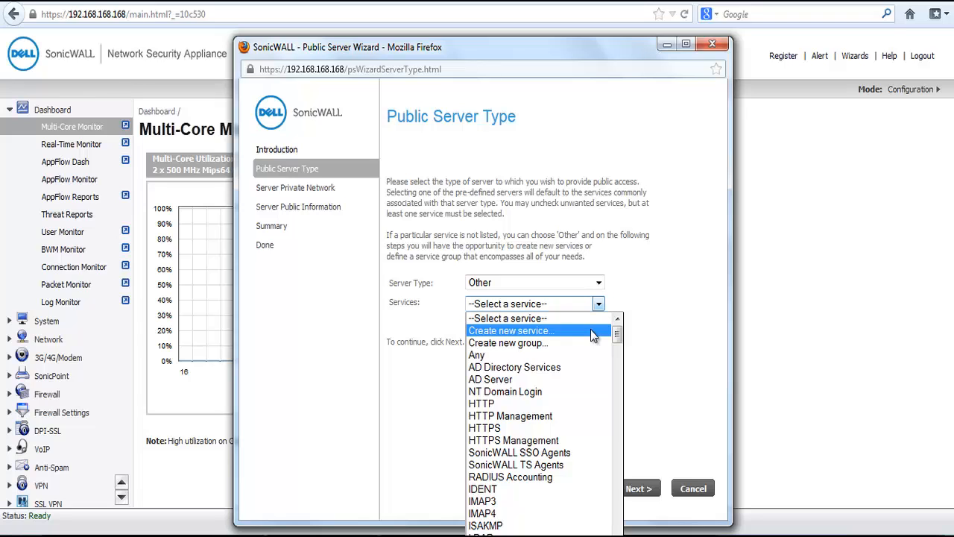
left_click(590, 330)
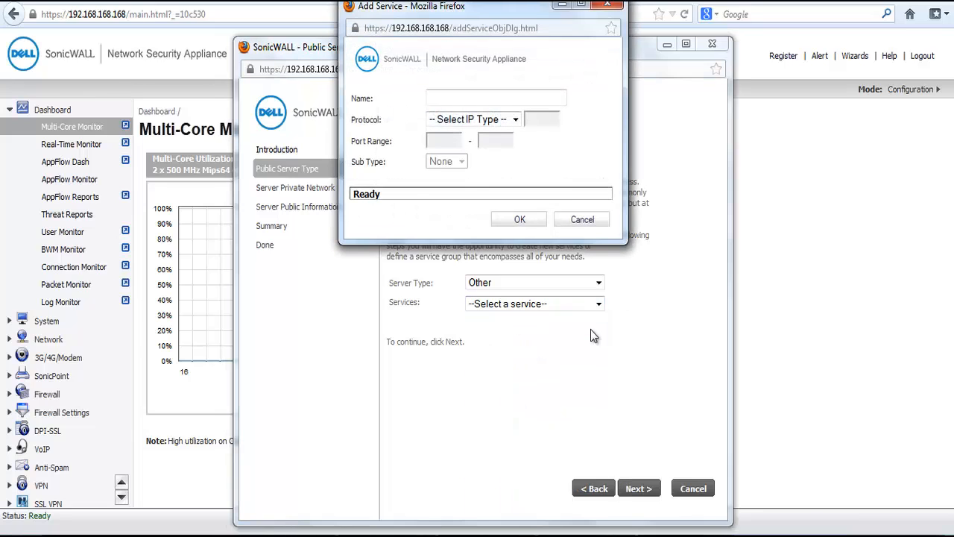
left_click_drag(512, 12, 525, 112)
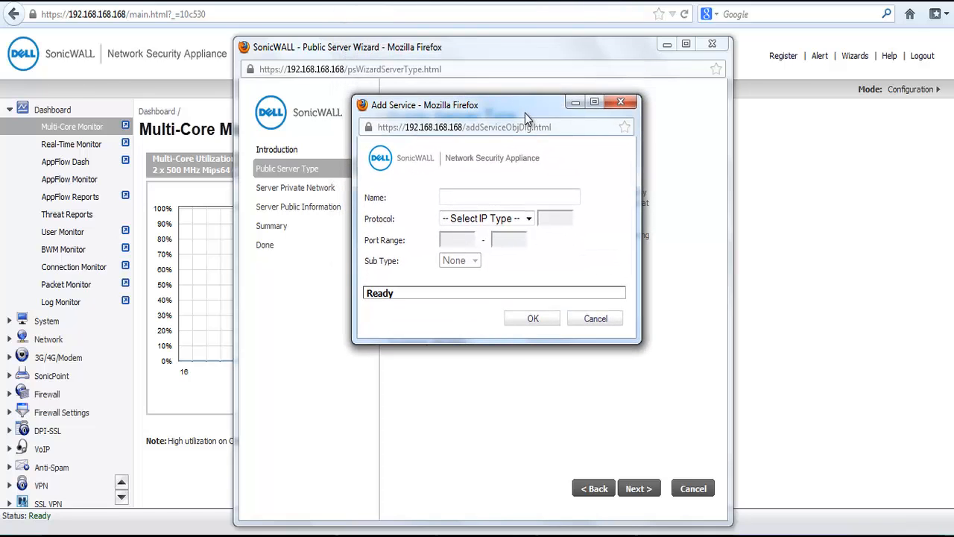
left_click(507, 198)
type("HTTP Custom")
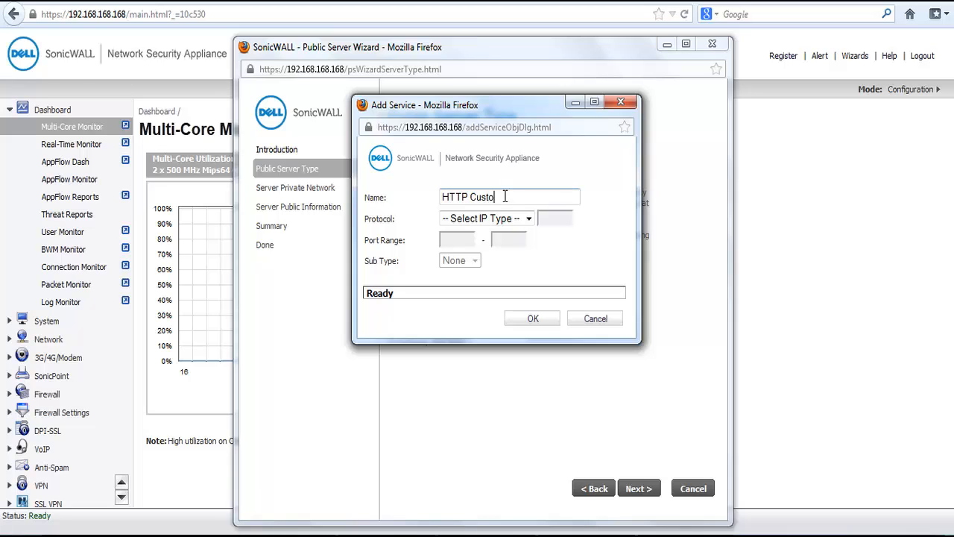
left_click(494, 220)
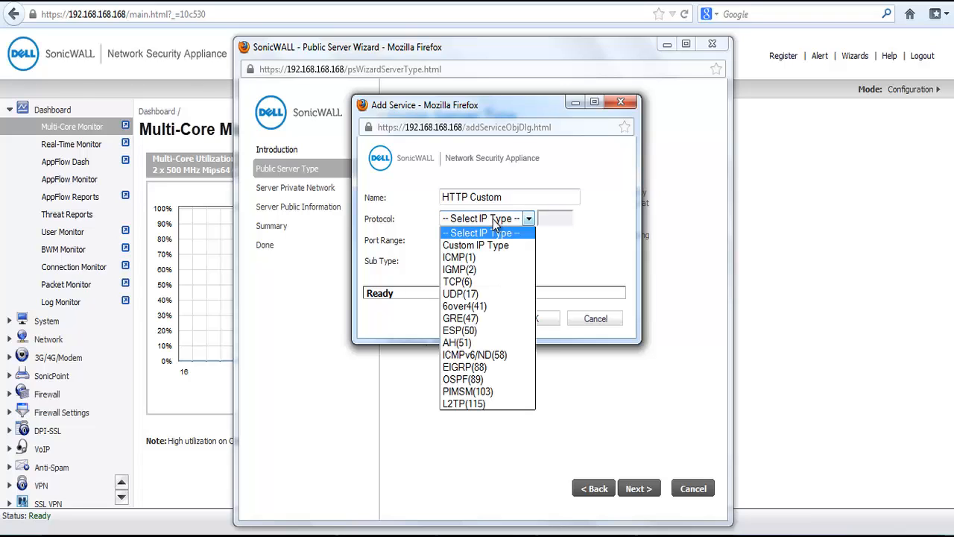
left_click(477, 288)
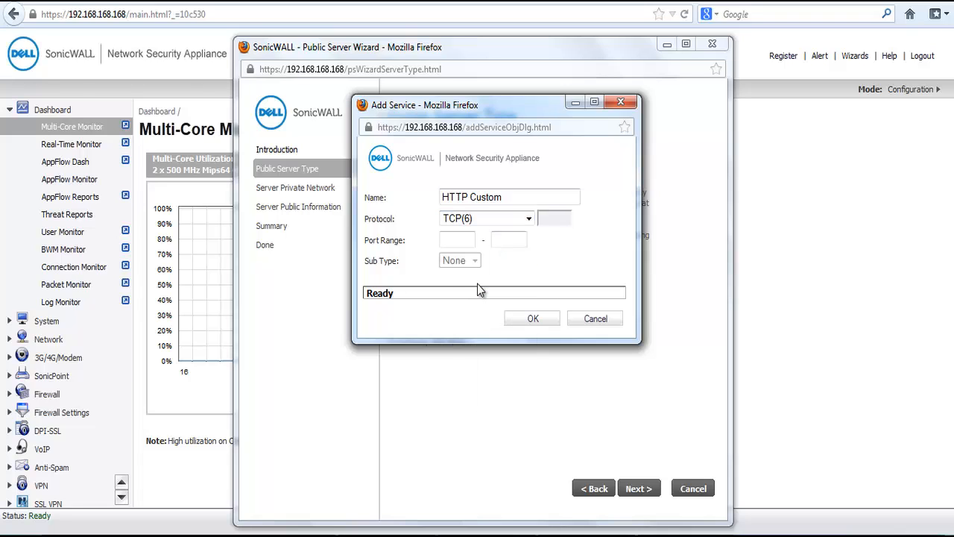
left_click(457, 239)
type("8080")
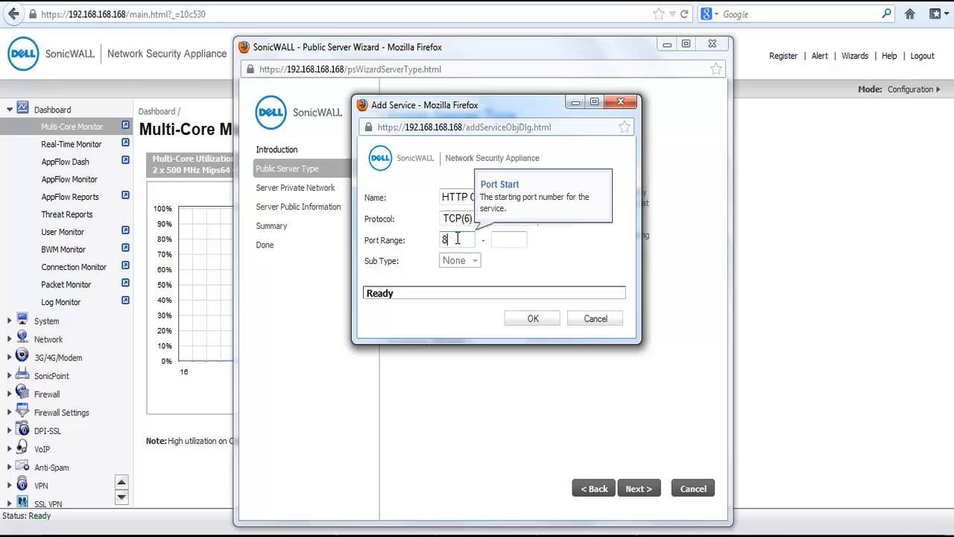
left_click(513, 237)
type("8080")
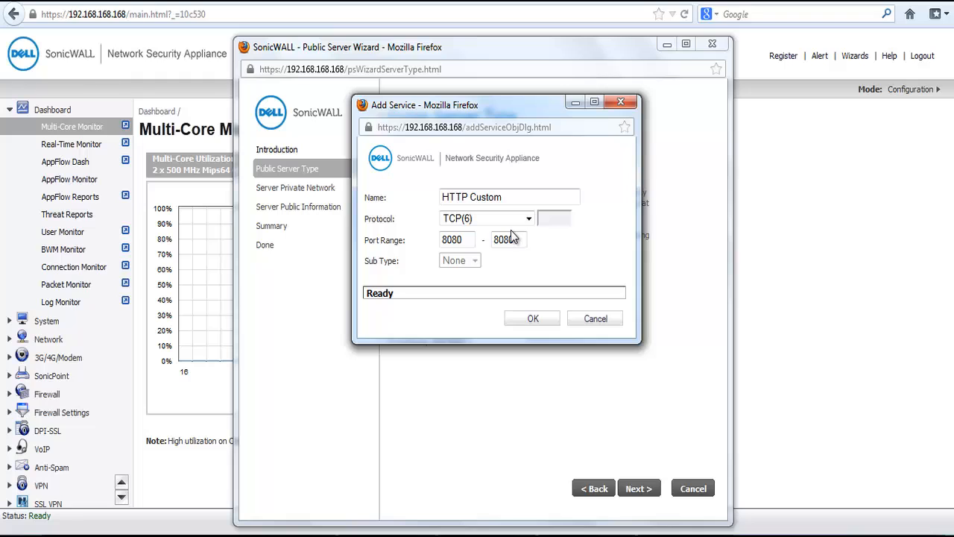
left_click(535, 319)
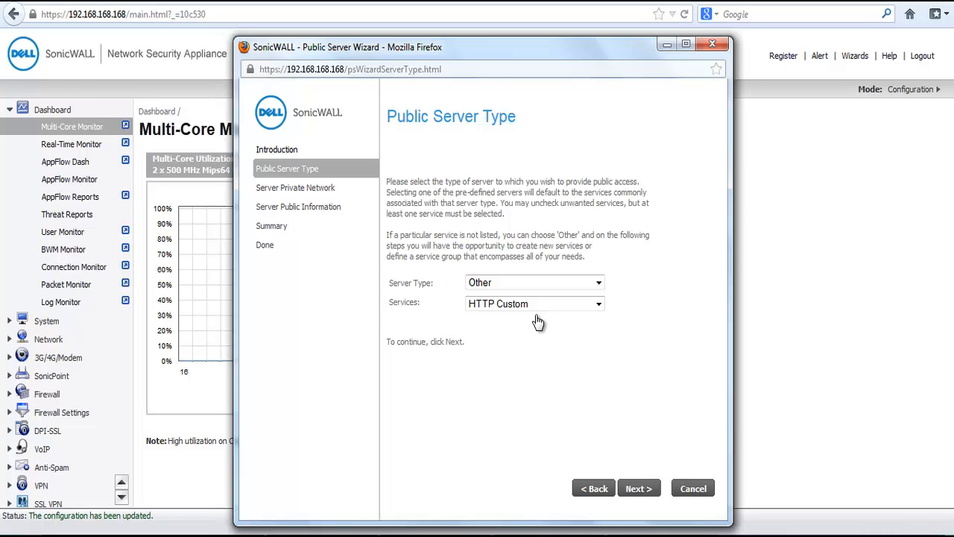
- In the private network configuration, name the server Web Server and set its private IP address to 192.168.168.100
left_click(635, 489)
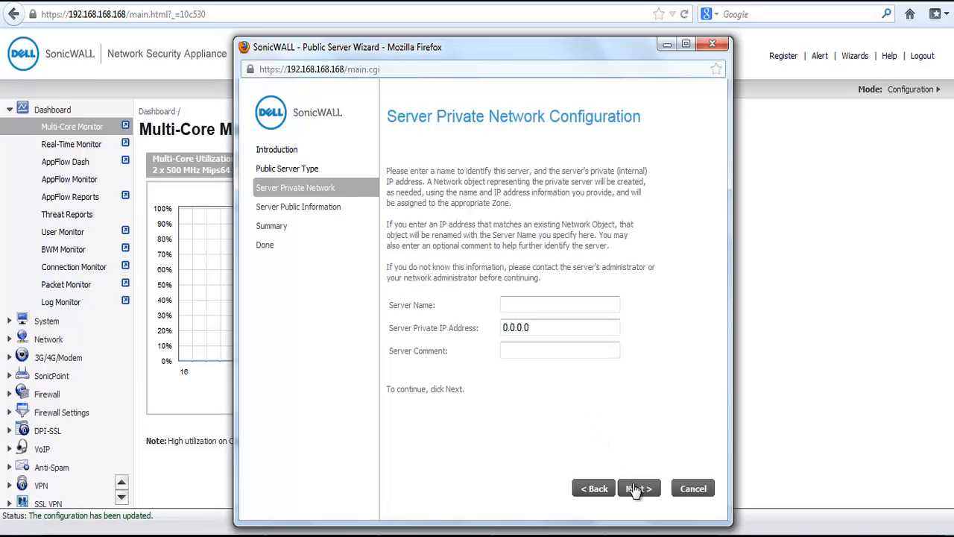
left_click(549, 306)
type("Web Server")
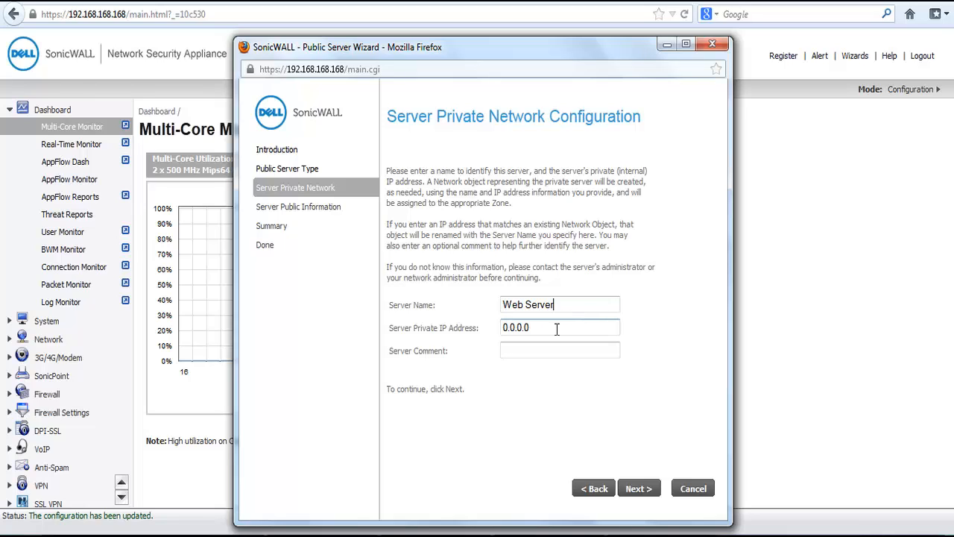
left_click(551, 330)
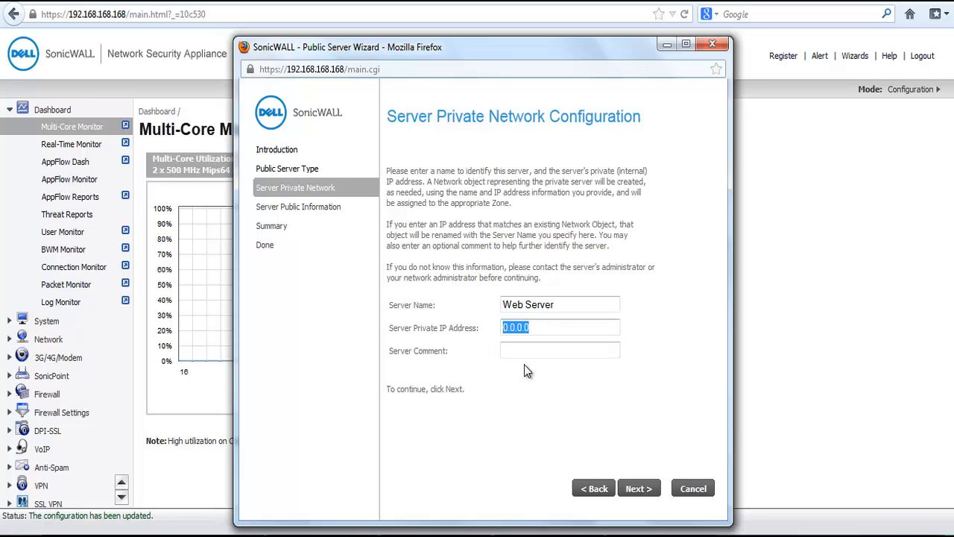
type("192.168.168.100")
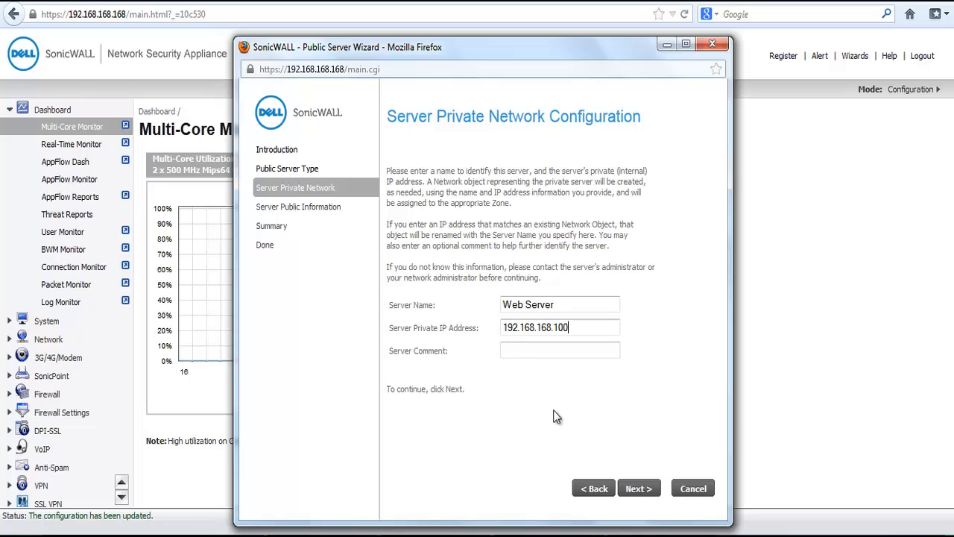
left_click(638, 492)
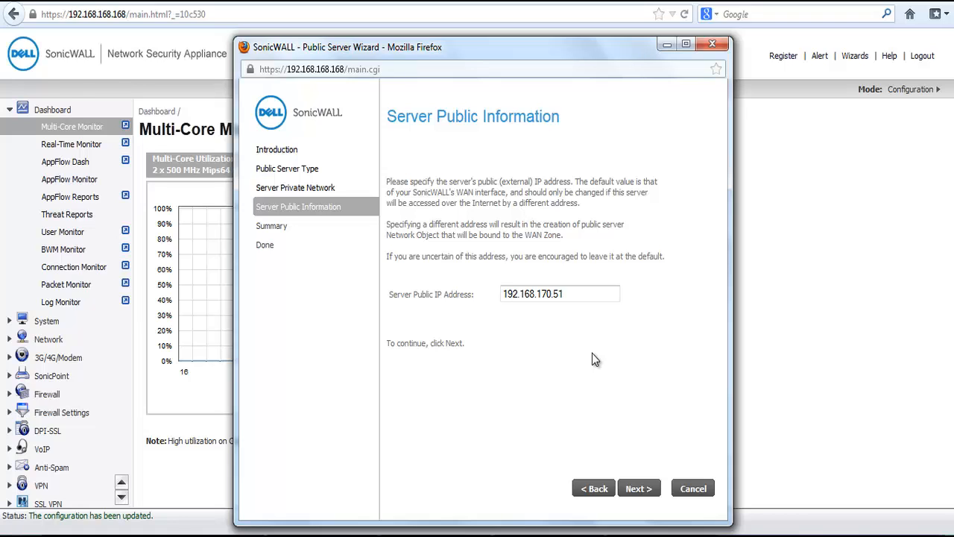
- Keep the default server public IP address, apply the public server configuration and close the wizard
left_click(653, 489)
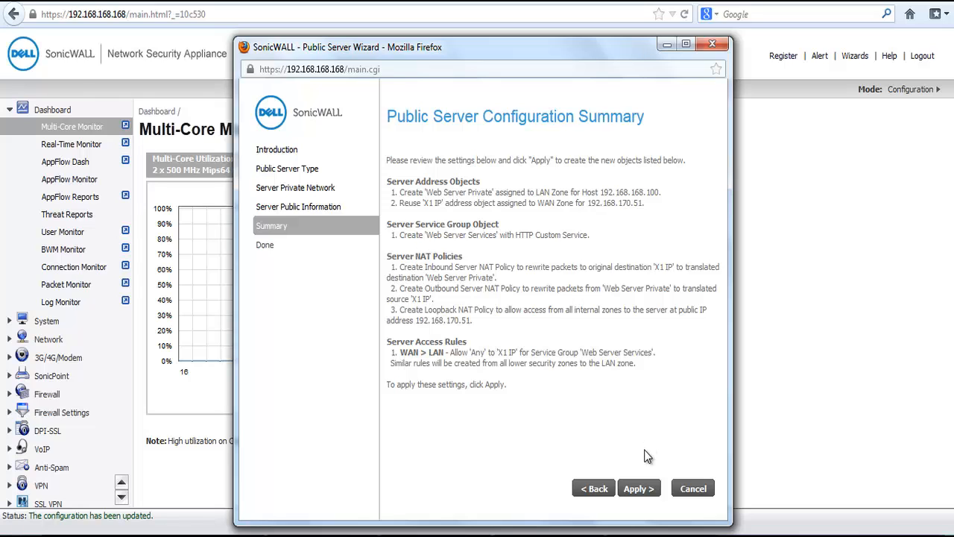
left_click(637, 488)
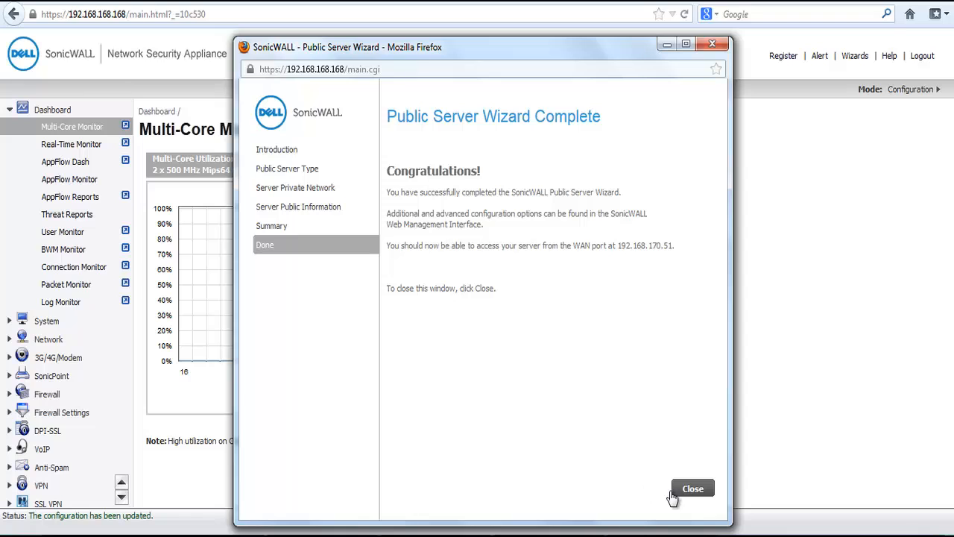
left_click(694, 489)
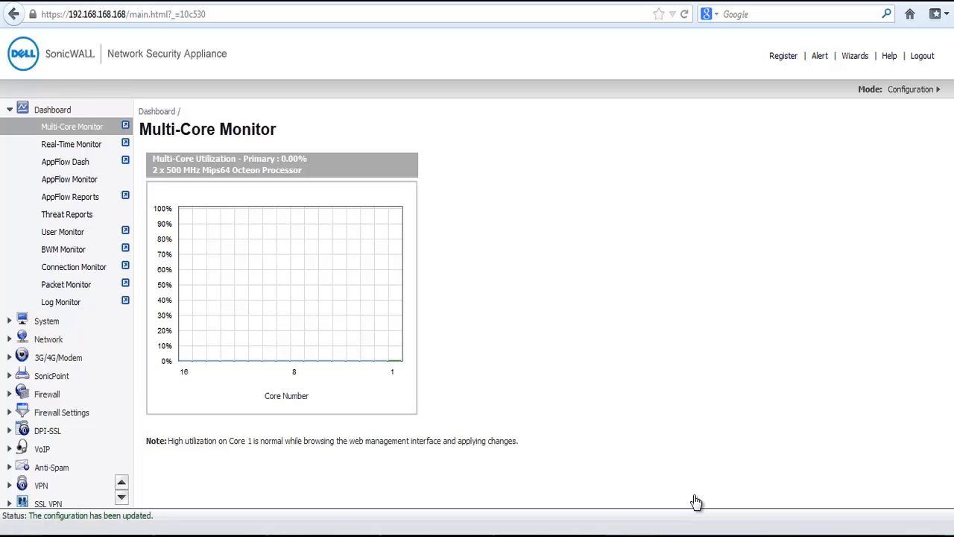
- Examine the custom address objects, and the default ones down to the X0 and X1 interface entries
left_click(54, 341)
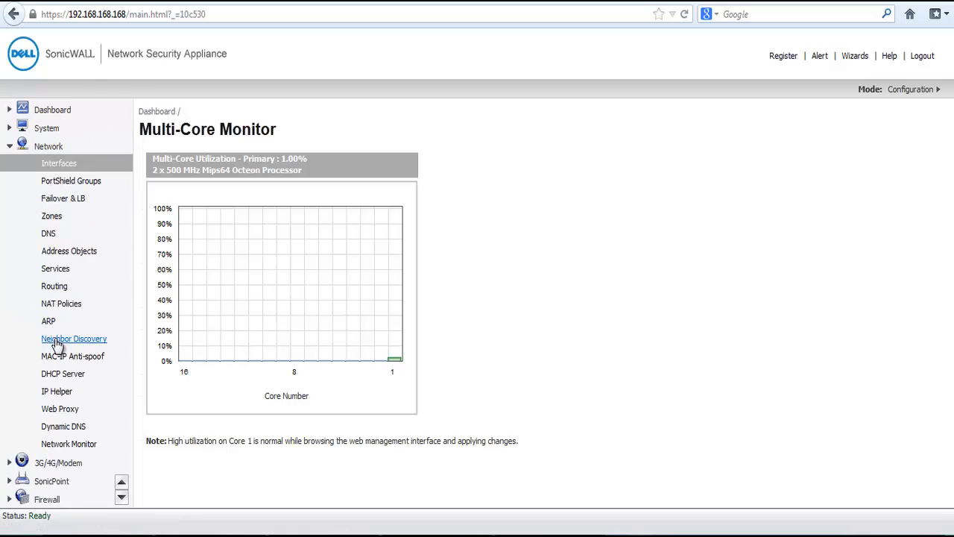
left_click(82, 257)
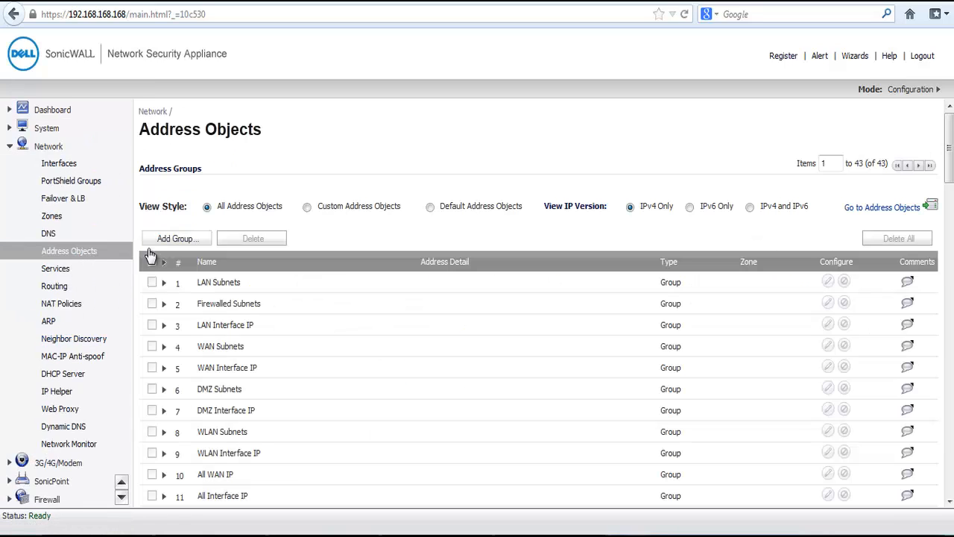
left_click(307, 207)
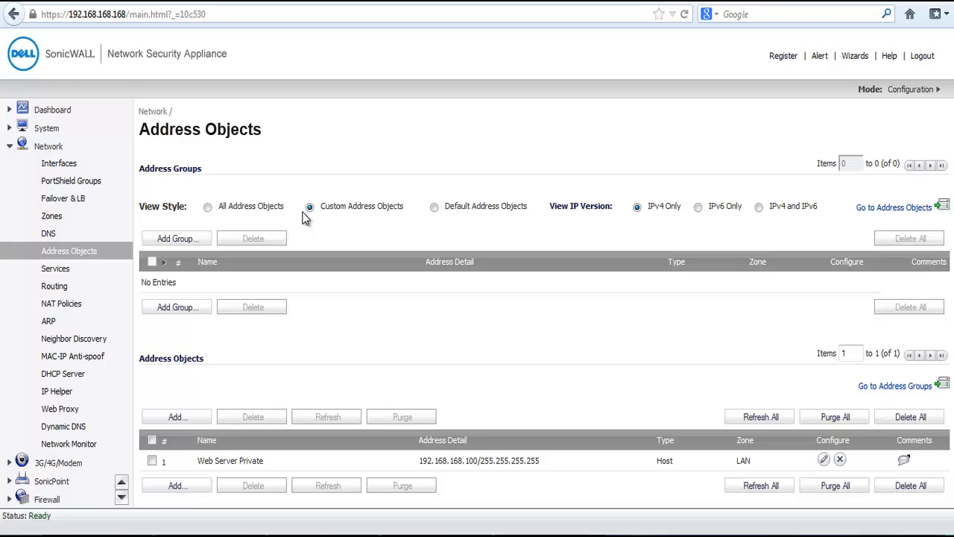
left_click(436, 210)
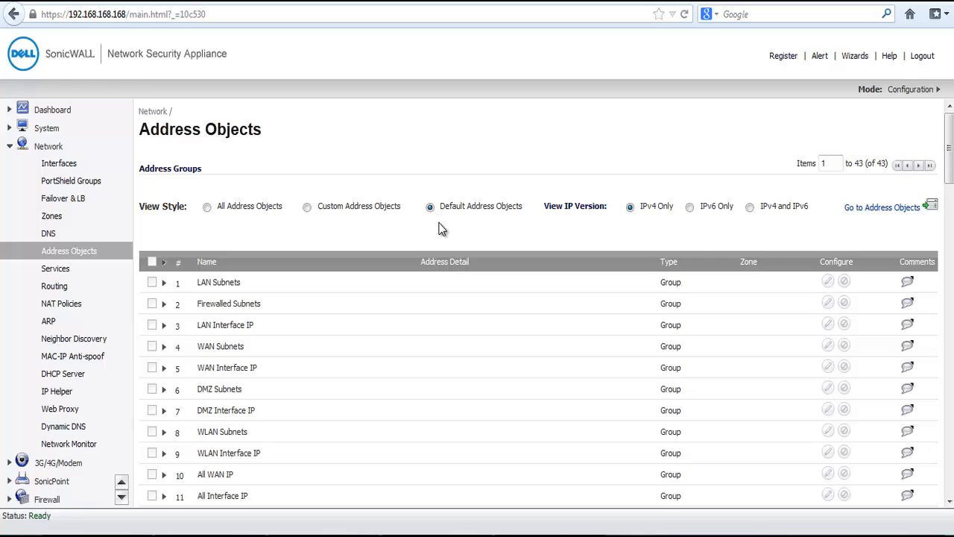
scroll(442, 241, "down", 10)
scroll(441, 240, "down", 5)
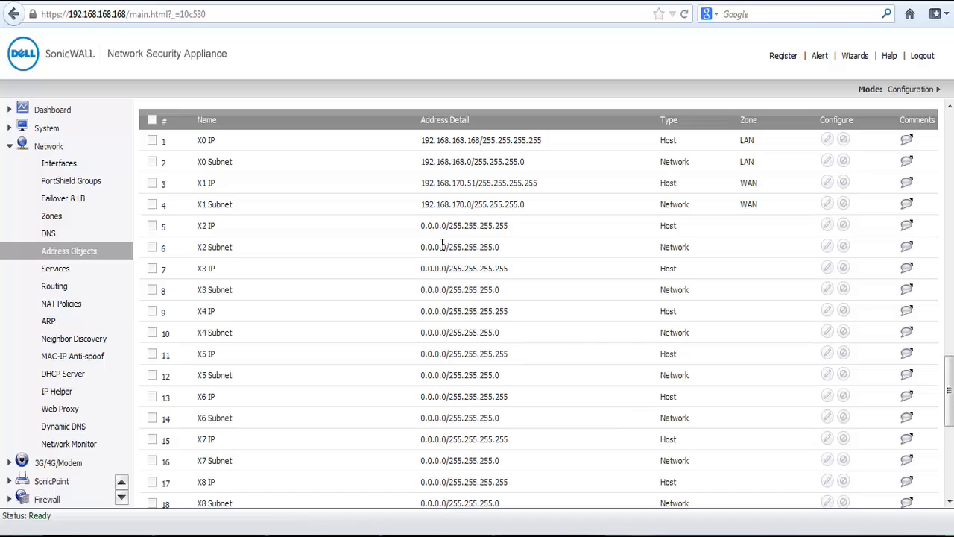
- Show only the custom network services and expand the Web Server Services group to check its members
left_click(64, 272)
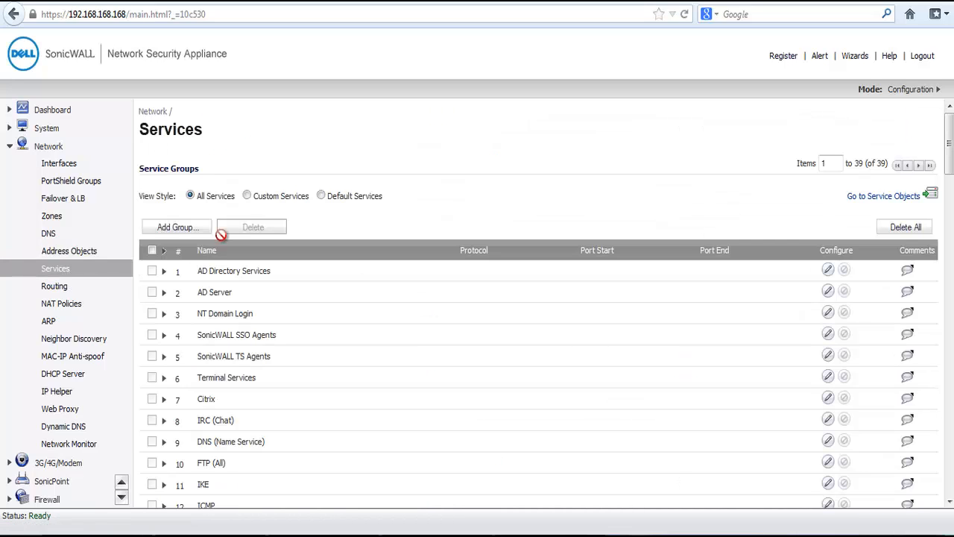
left_click(248, 196)
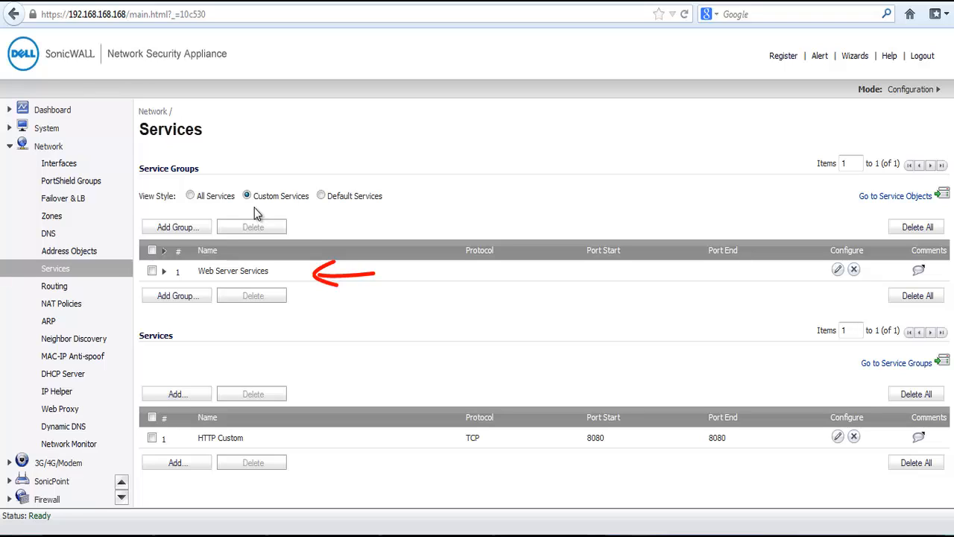
left_click(164, 271)
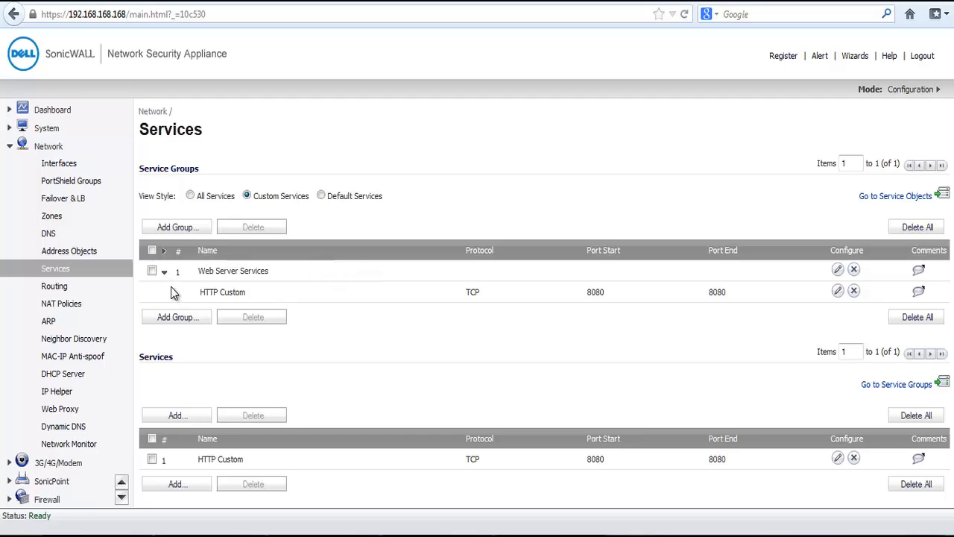
- View the firewall access rules as a matrix and inspect the rules from WAN to LAN
left_click(48, 499)
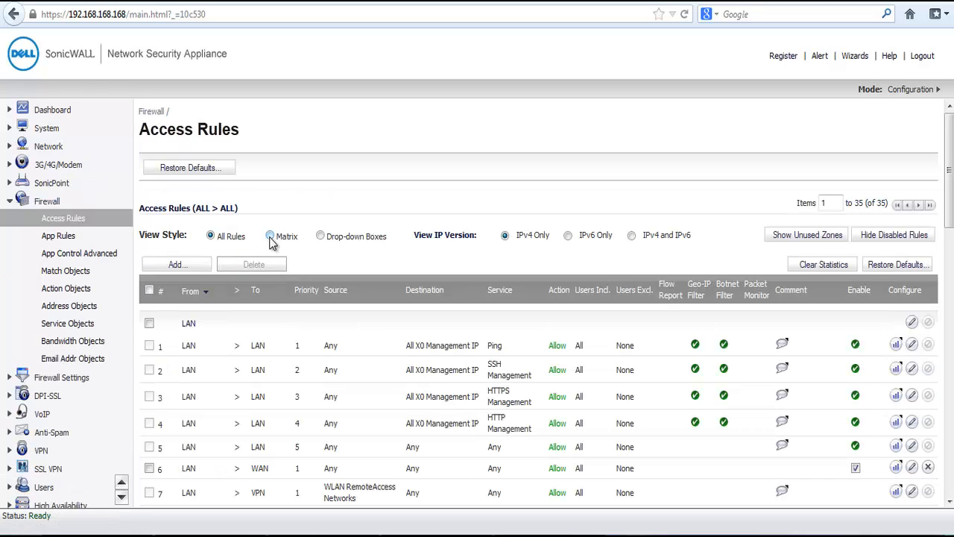
left_click(270, 237)
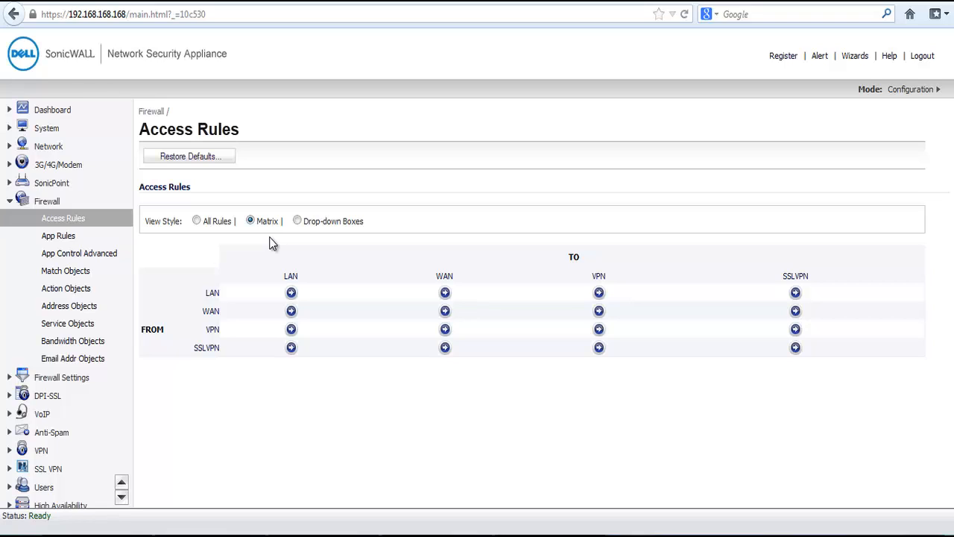
left_click(291, 311)
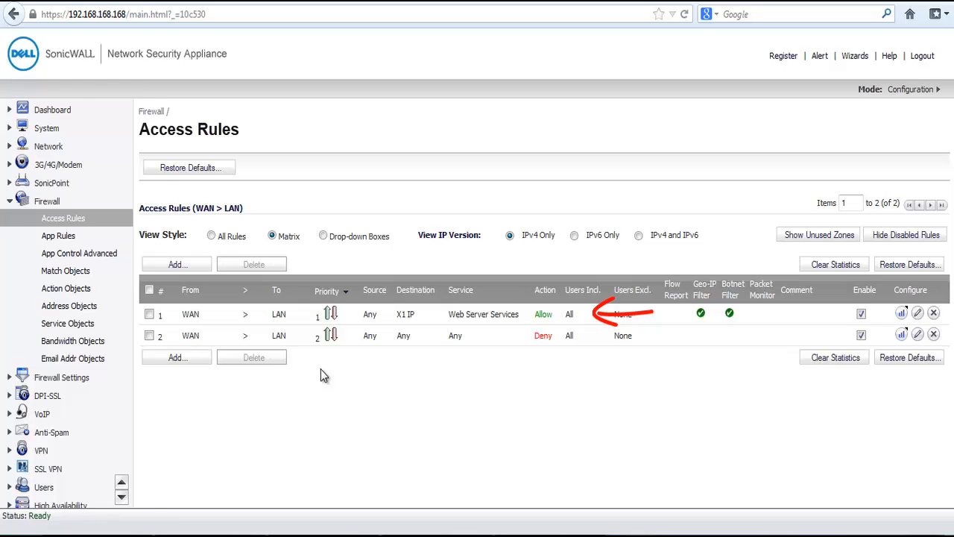
- Show only the custom NAT policies of the network to review those for the web server
left_click(50, 147)
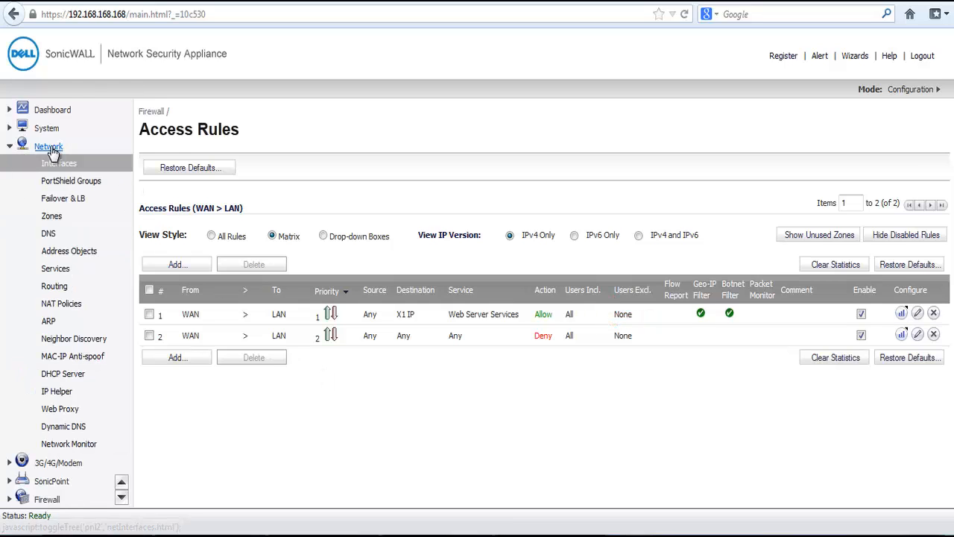
left_click(71, 307)
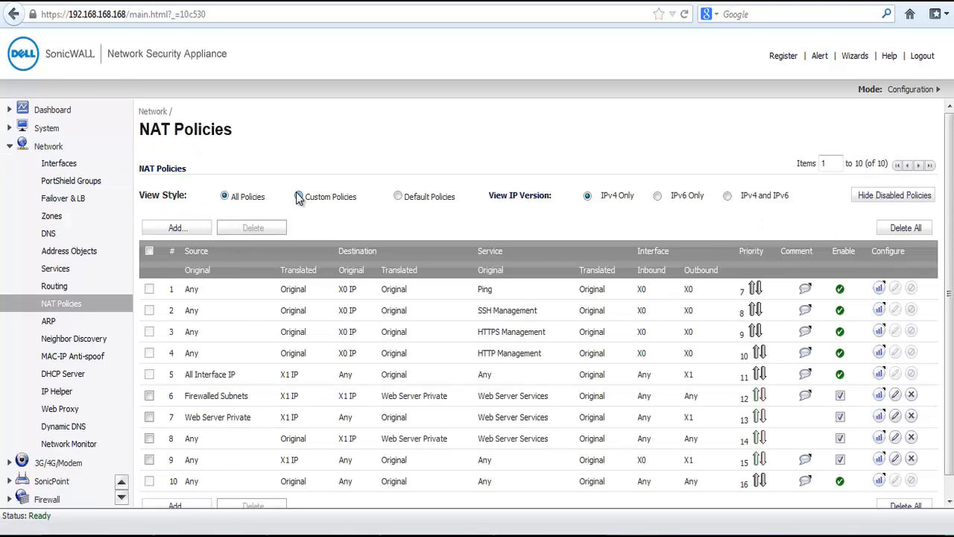
left_click(298, 195)
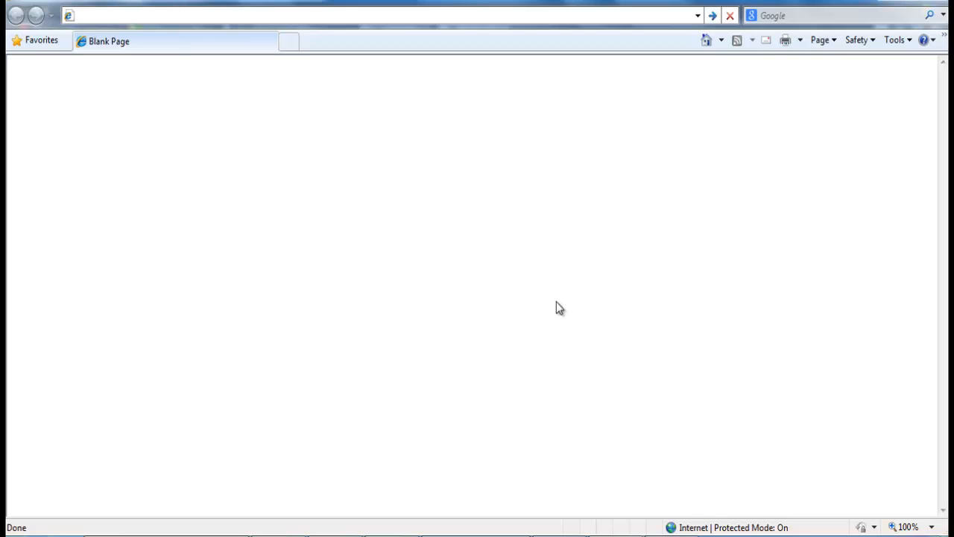
type("htt")
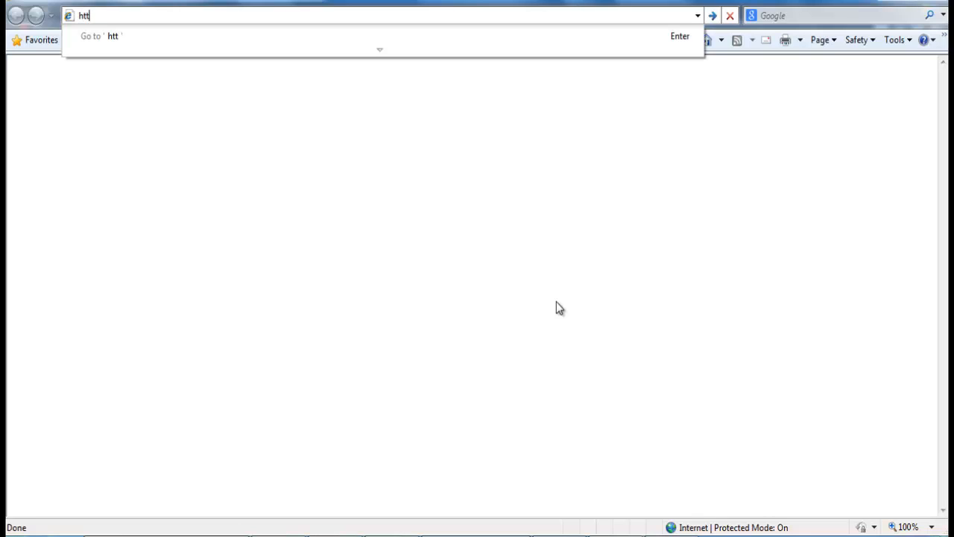
type("p://192.168.170.51")
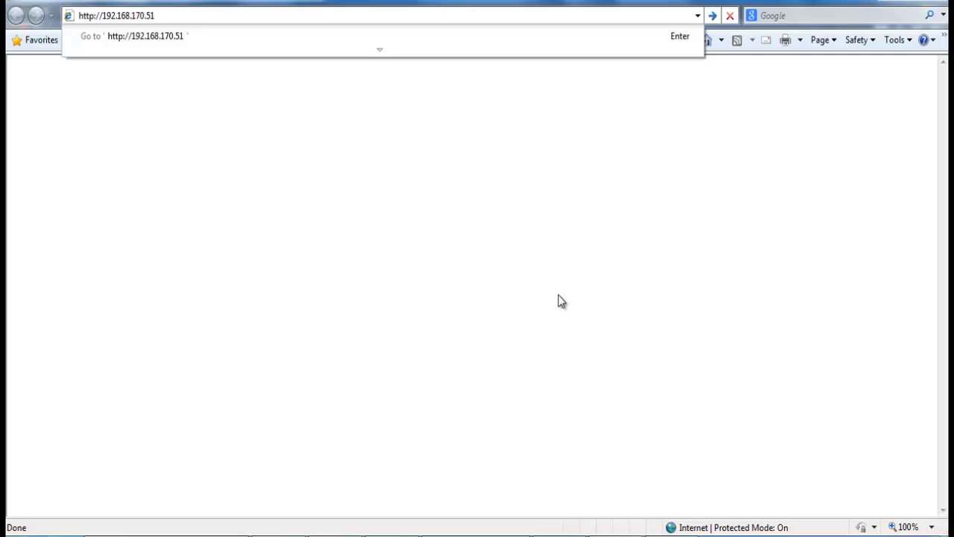
key("Return")
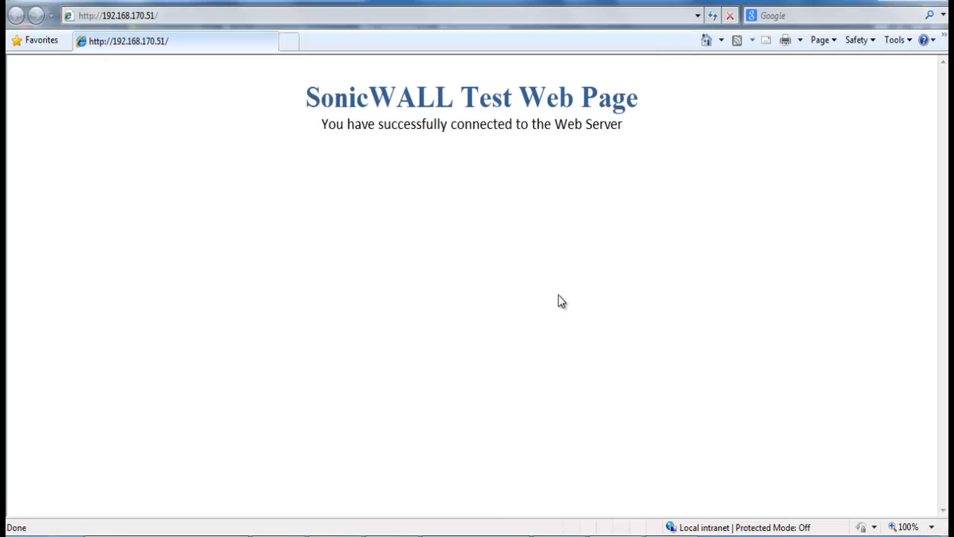